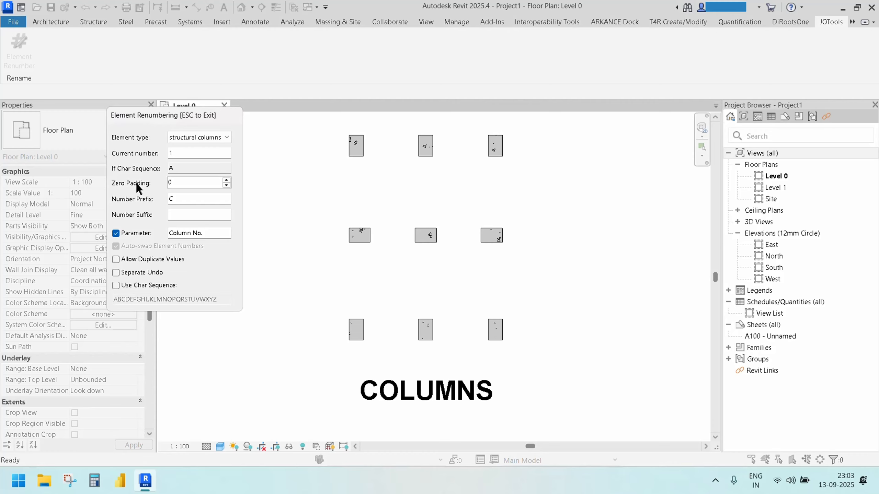
Step: Set the column renumbering to zero padding 1 and number prefix C-
{"action": "key", "text": "Tab"}
{"action": "left_click", "coordinate": [226, 180]}
{"action": "left_click", "coordinate": [226, 185]}
{"action": "left_click", "coordinate": [179, 197]}
{"action": "type", "text": "-"}
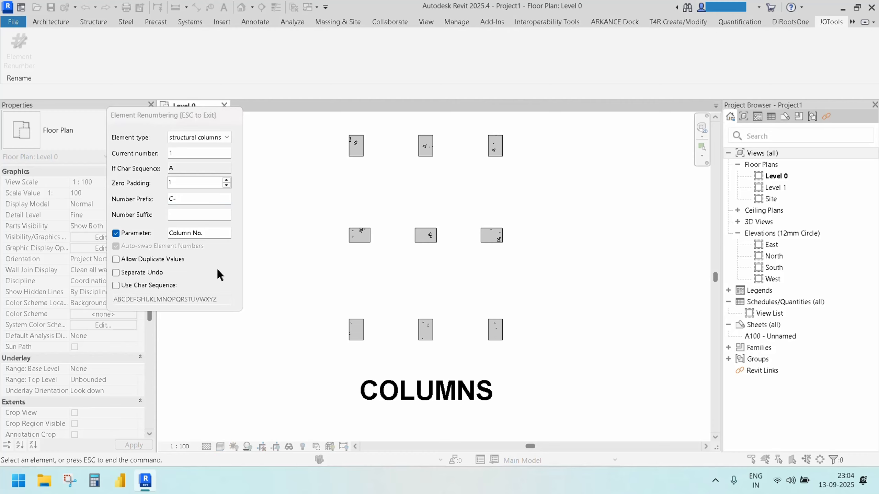
Step: Number the nine structural columns in a serpentine order: upper row left to right, middle row right to left, lower row left to right
{"action": "left_click", "coordinate": [355, 154]}
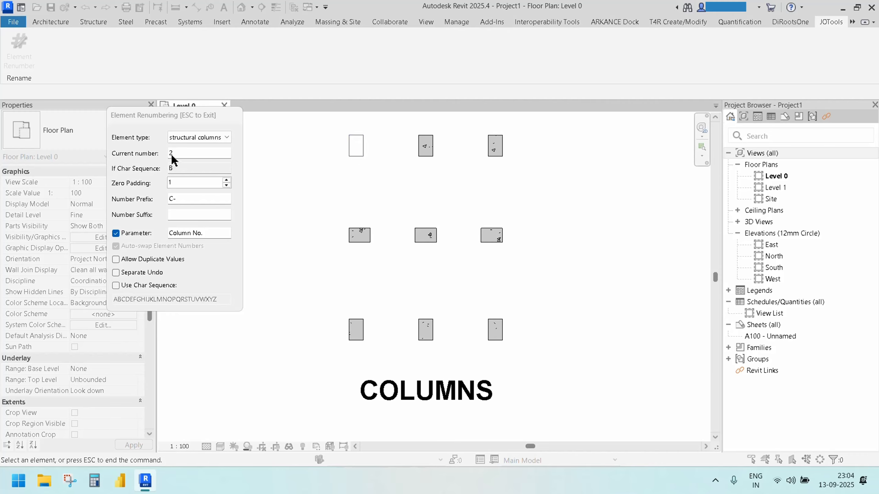
{"action": "left_click", "coordinate": [427, 152]}
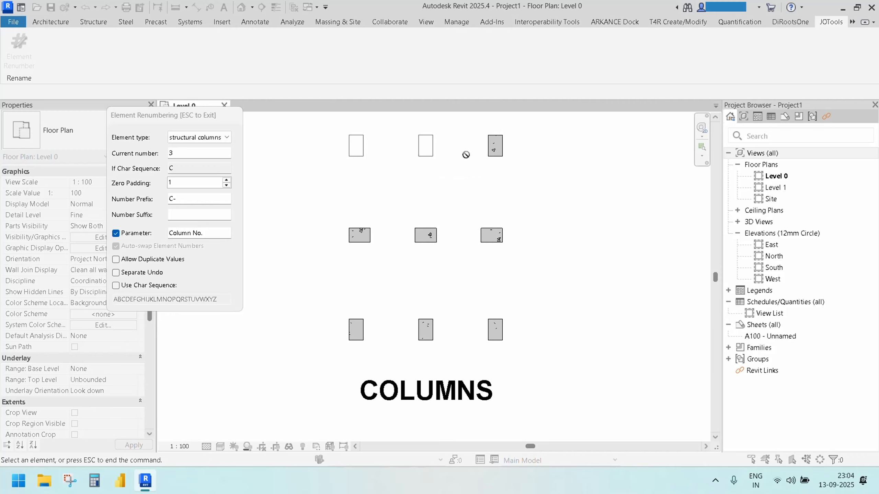
{"action": "left_click", "coordinate": [495, 147]}
{"action": "left_click", "coordinate": [486, 239]}
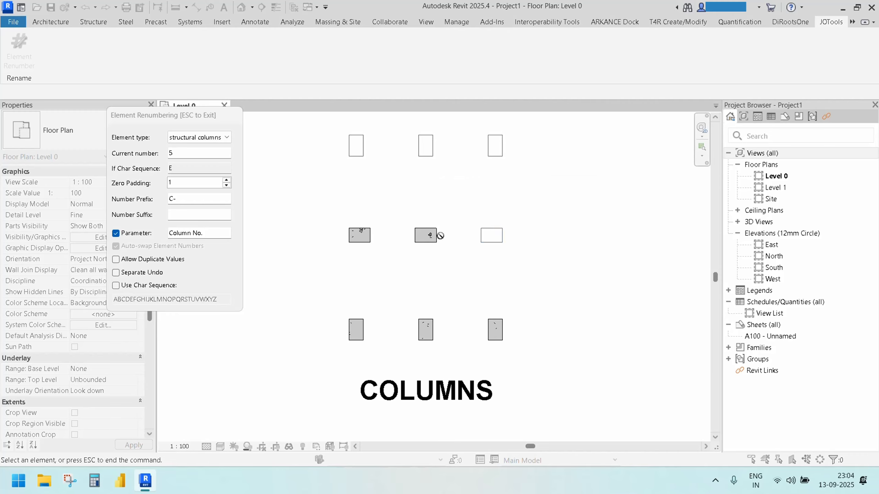
{"action": "left_click", "coordinate": [427, 235]}
{"action": "left_click", "coordinate": [359, 236]}
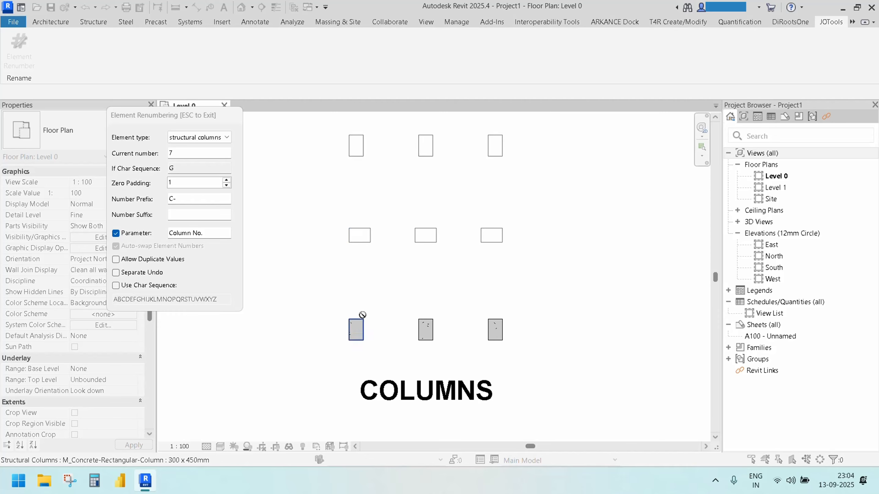
{"action": "left_click", "coordinate": [358, 329]}
{"action": "left_click", "coordinate": [425, 329]}
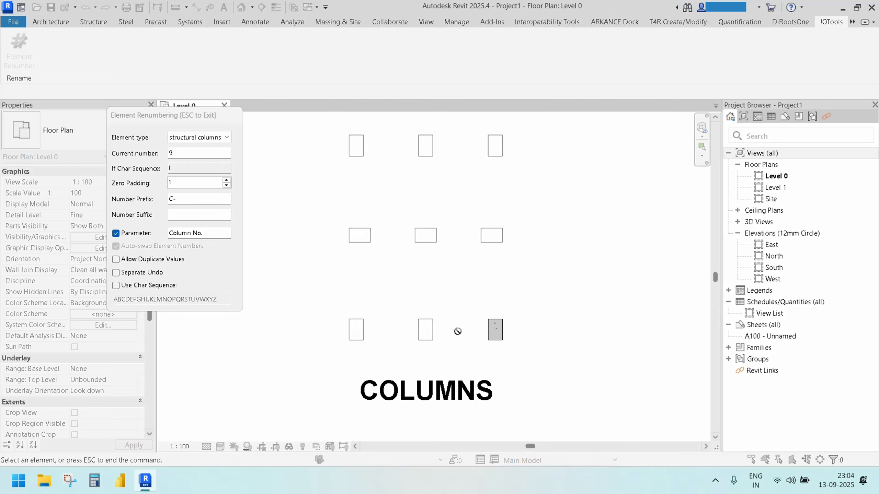
{"action": "left_click", "coordinate": [491, 327]}
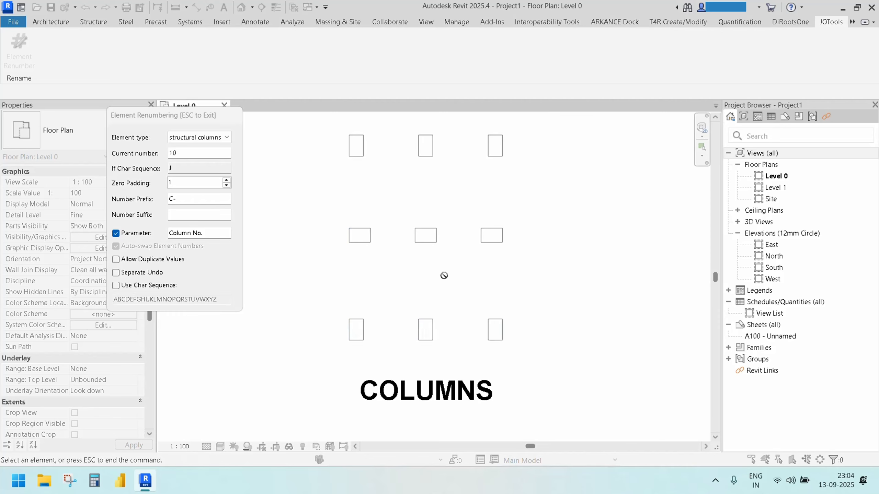
{"action": "key", "text": "Escape"}
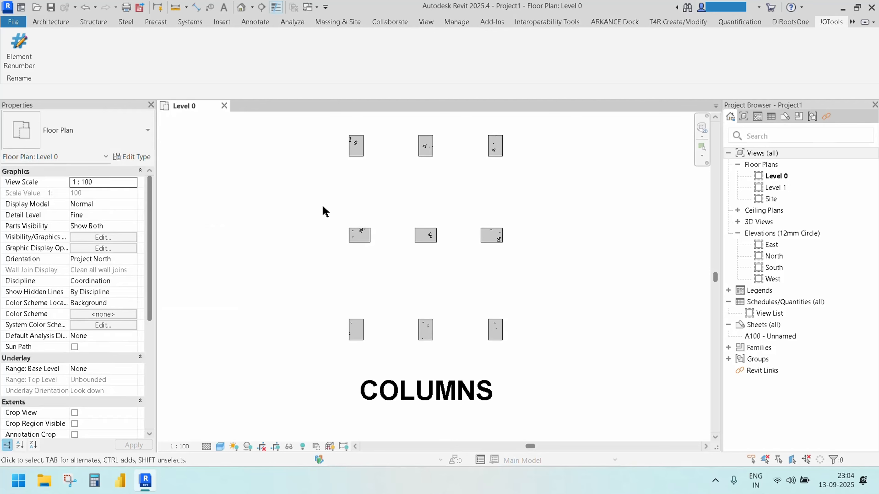
Step: Check the Column No. value of the three upper-row columns, the last lower-row column and the first middle-row column
{"action": "left_click", "coordinate": [356, 153]}
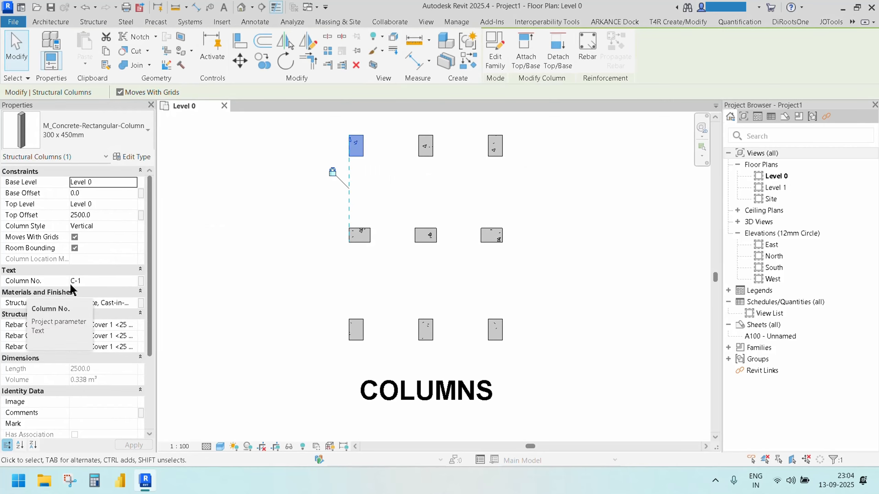
{"action": "left_click", "coordinate": [424, 146]}
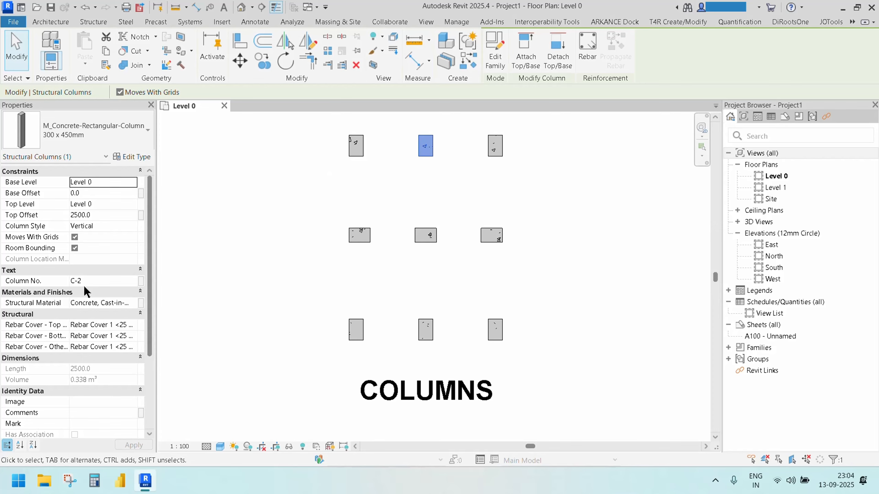
{"action": "left_click", "coordinate": [494, 147]}
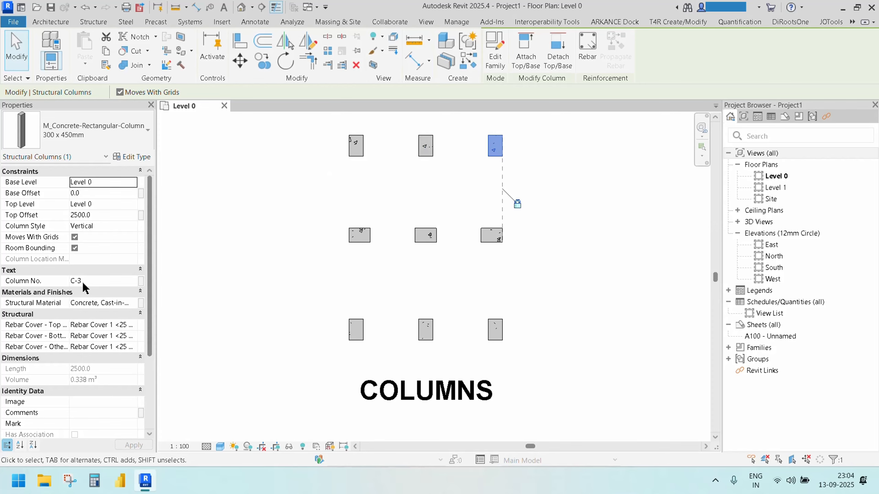
{"action": "left_click", "coordinate": [495, 331]}
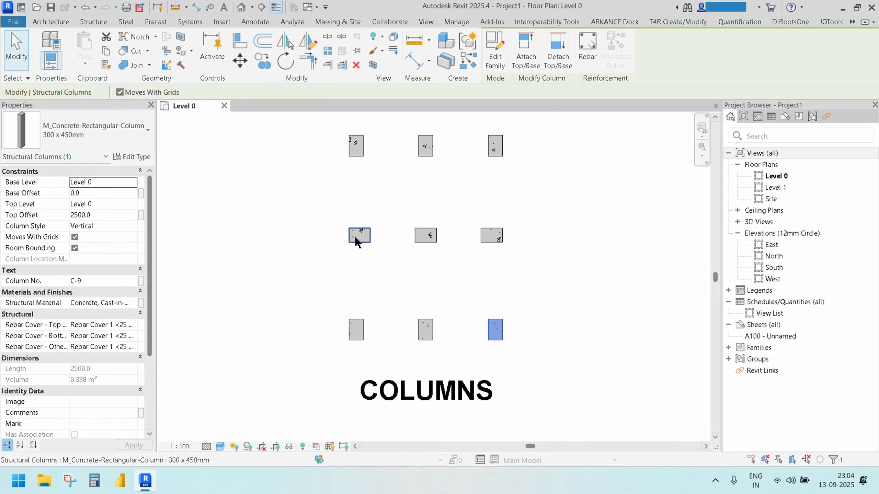
{"action": "left_click", "coordinate": [350, 239]}
Step: Start Element Renumber for the rooms plan and set the element type to room name
{"action": "scroll", "coordinate": [531, 321], "scroll_direction": "down", "scroll_amount": 2}
{"action": "scroll", "coordinate": [530, 316], "scroll_direction": "down", "scroll_amount": 1}
{"action": "middle_click_drag", "start_coordinate": [524, 325], "coordinate": [209, 319]}
{"action": "scroll", "coordinate": [502, 284], "scroll_direction": "up", "scroll_amount": 2}
{"action": "scroll", "coordinate": [503, 284], "scroll_direction": "up", "scroll_amount": 1}
{"action": "middle_click_drag", "start_coordinate": [503, 284], "coordinate": [412, 294]}
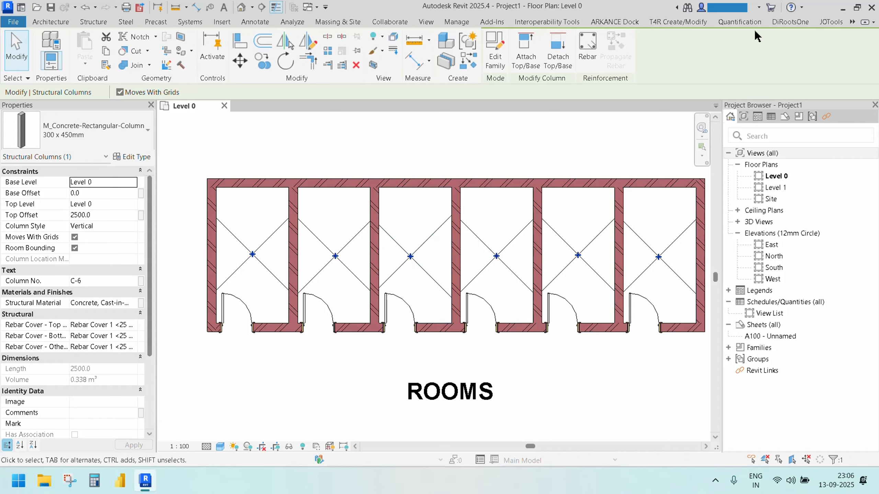
{"action": "left_click", "coordinate": [830, 23]}
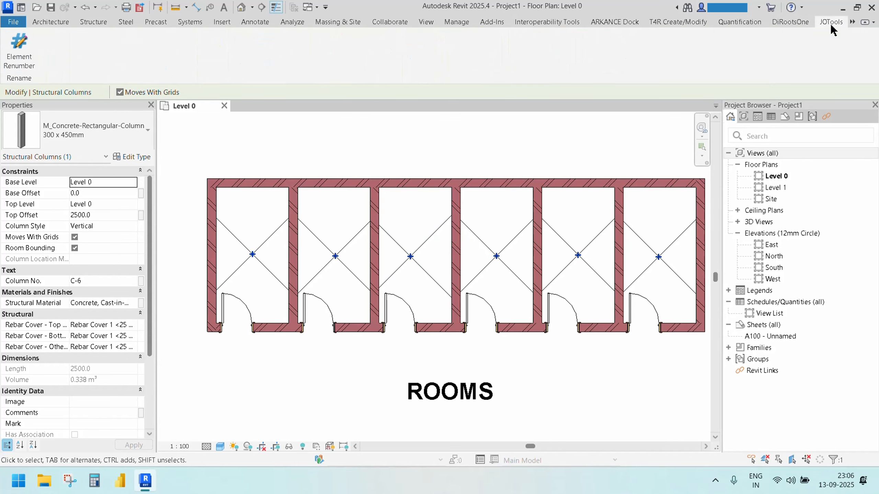
{"action": "left_click", "coordinate": [18, 52]}
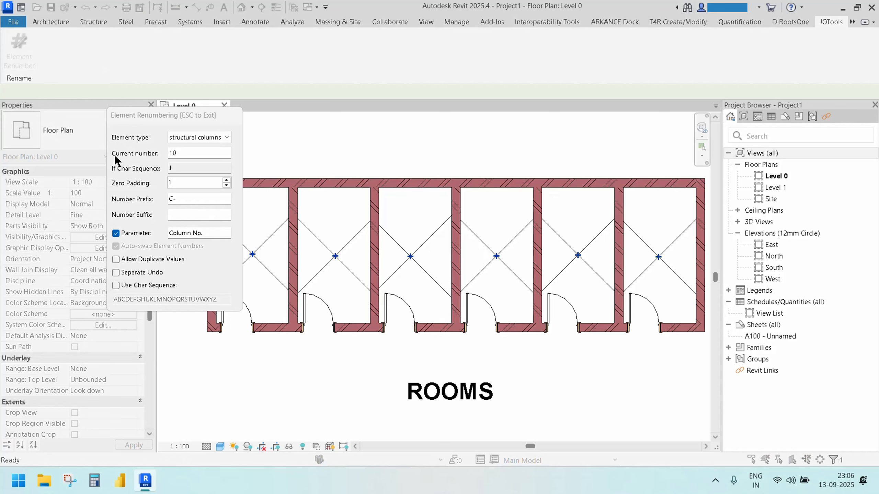
{"action": "left_click", "coordinate": [205, 141]}
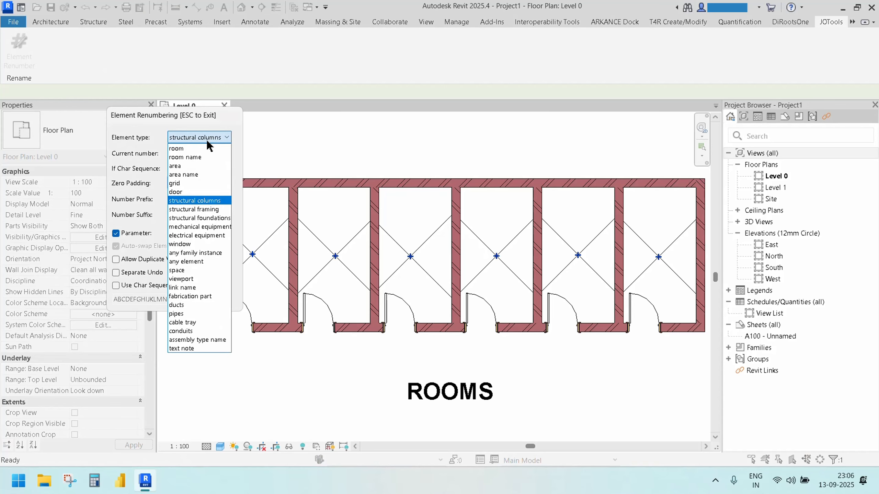
{"action": "left_click", "coordinate": [194, 159]}
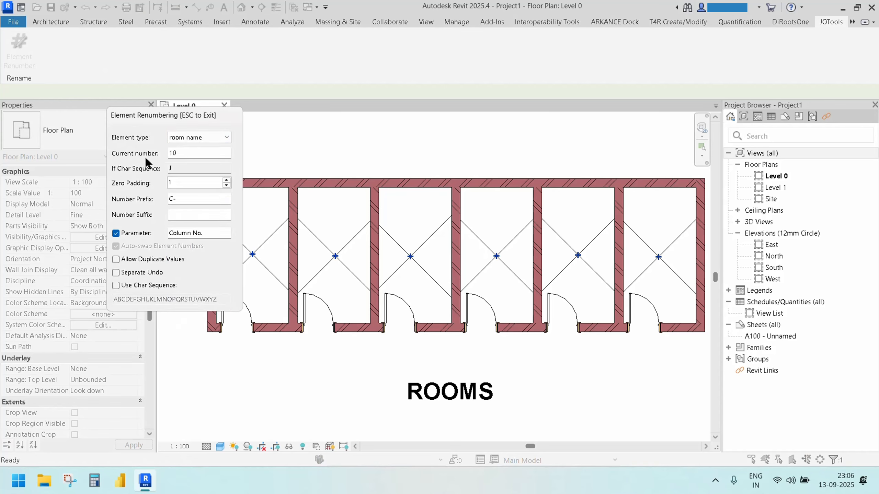
Step: Set the room renumbering to current number 1, number prefix Classroom- and parameter Name
{"action": "left_click_drag", "start_coordinate": [185, 154], "coordinate": [159, 157]}
{"action": "type", "text": "1"}
{"action": "left_click_drag", "start_coordinate": [178, 199], "coordinate": [156, 203]}
{"action": "left_click", "coordinate": [136, 19]}
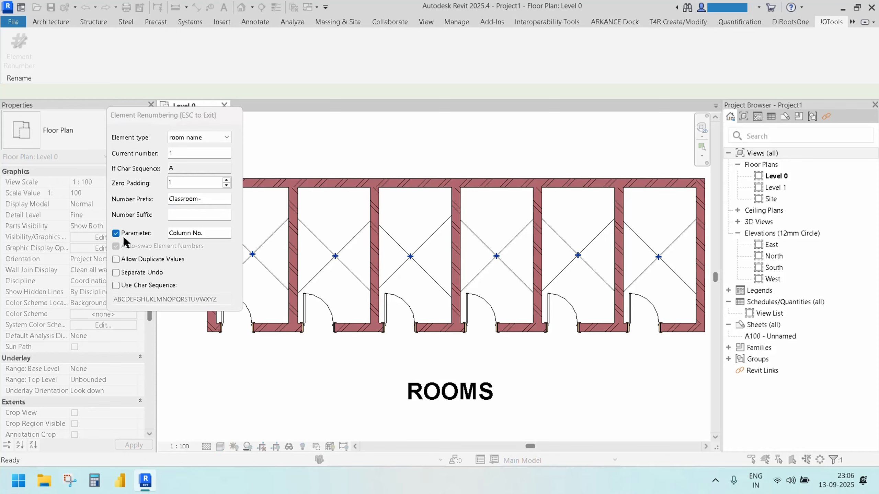
{"action": "left_click_drag", "start_coordinate": [211, 233], "coordinate": [169, 234]}
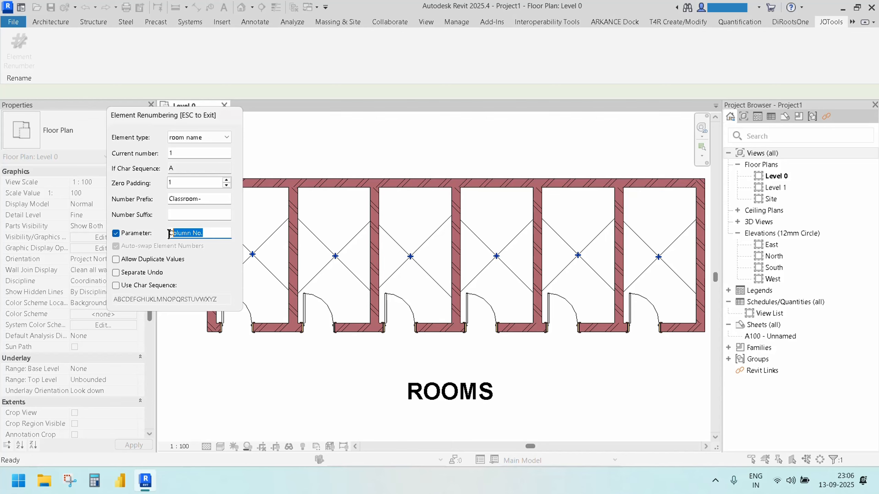
{"action": "type", "text": "Name"}
Step: Name the six rooms in sequence from left to right and end the renumbering
{"action": "left_click", "coordinate": [263, 249]}
{"action": "left_click", "coordinate": [325, 243]}
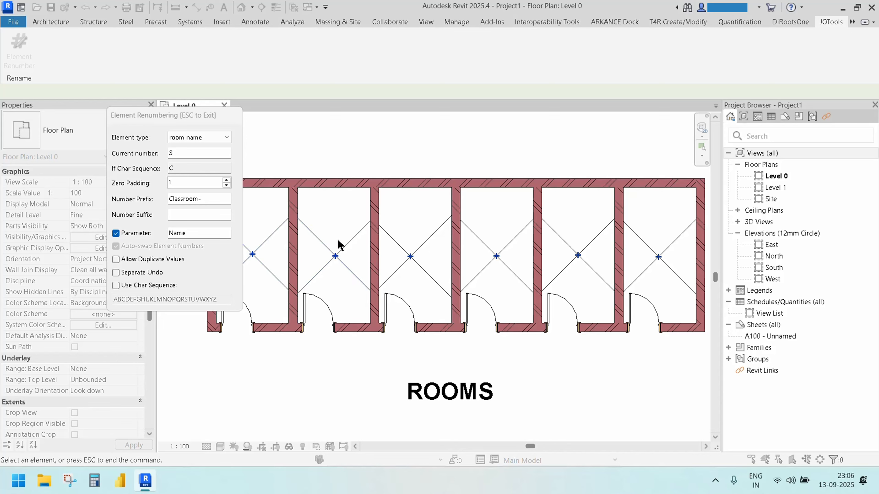
{"action": "left_click", "coordinate": [387, 243]}
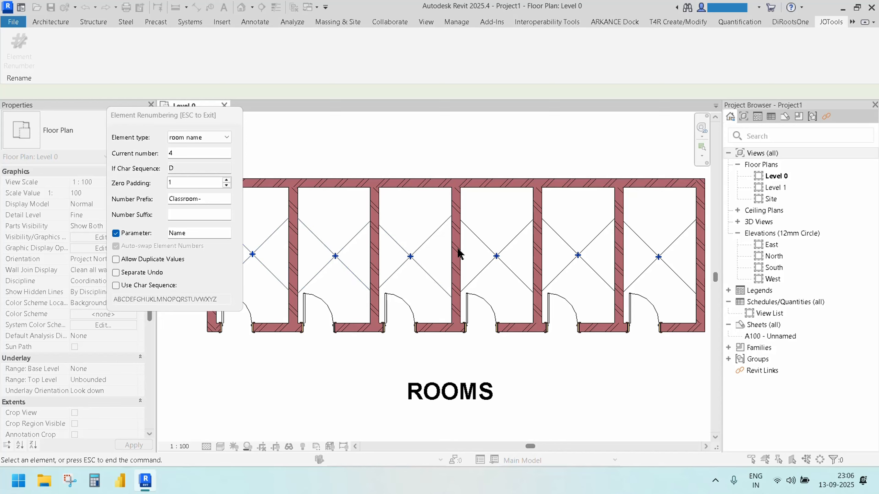
{"action": "left_click", "coordinate": [476, 277]}
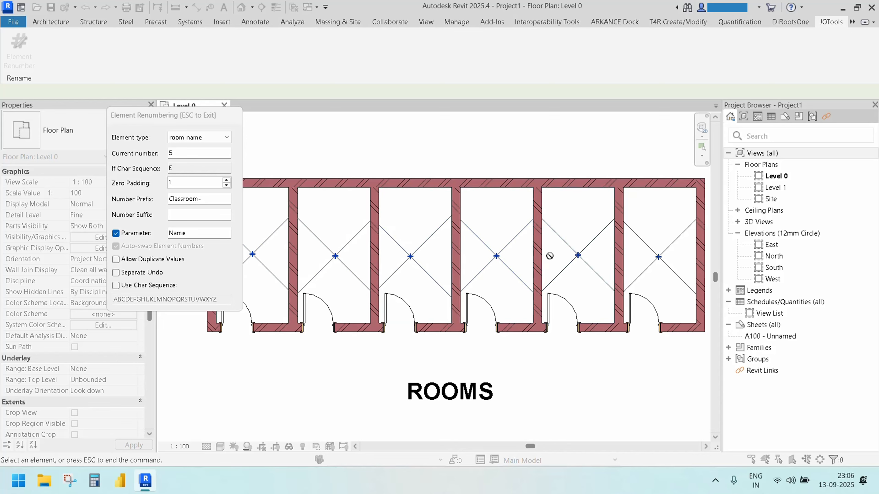
{"action": "left_click", "coordinate": [566, 244]}
{"action": "left_click", "coordinate": [630, 224]}
{"action": "key", "text": "Escape"}
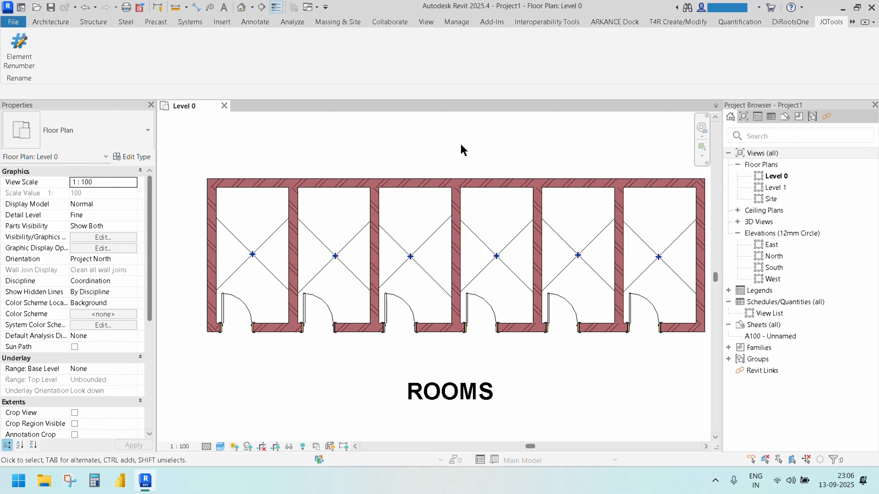
Step: Check the Name value of the first four rooms from the left
{"action": "left_click", "coordinate": [227, 273]}
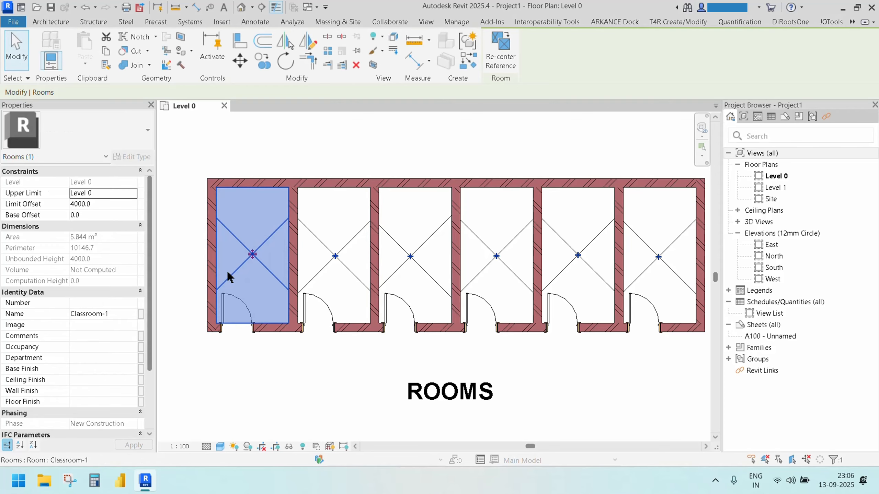
{"action": "left_click", "coordinate": [314, 289]}
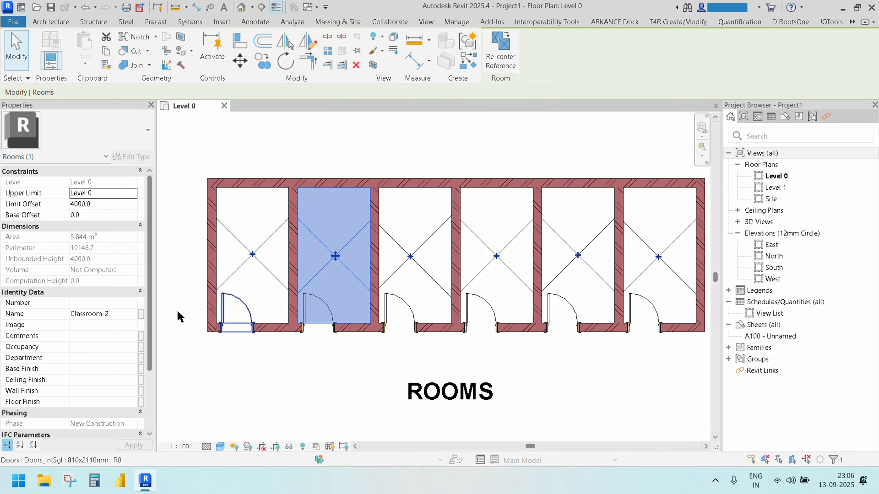
{"action": "left_click", "coordinate": [394, 275]}
{"action": "left_click", "coordinate": [475, 281]}
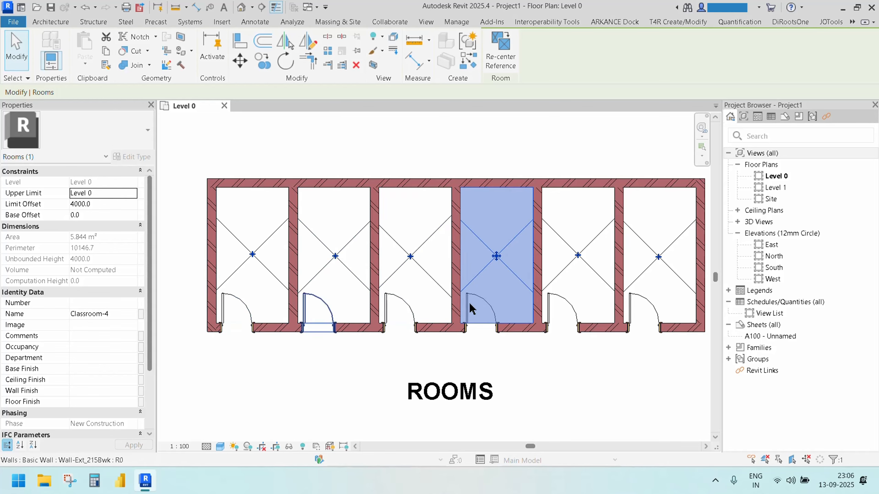
{"action": "key", "text": "Escape"}
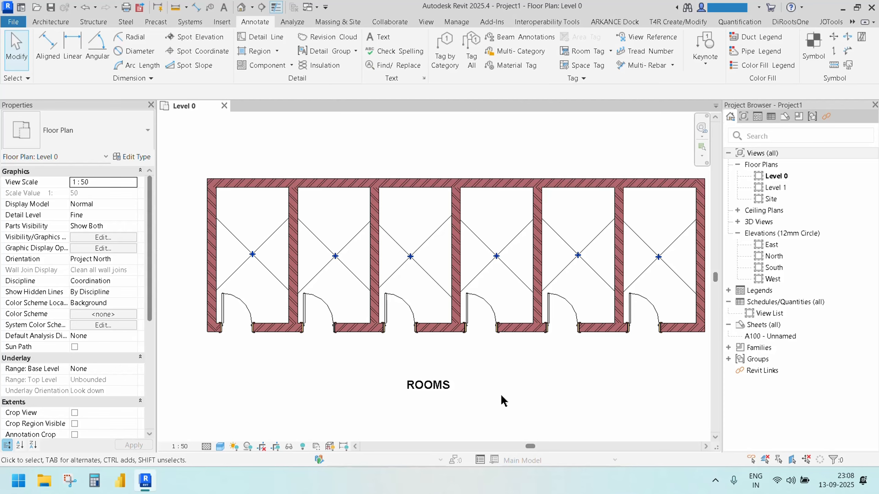
Step: Tag all untagged rooms in the current view using a room tag type that displays only the room name
{"action": "left_click", "coordinate": [471, 52]}
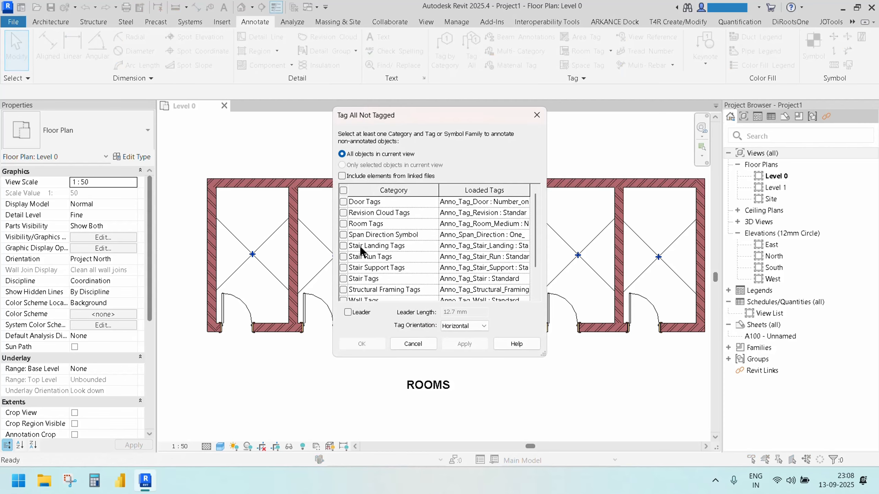
{"action": "left_click", "coordinate": [343, 223]}
{"action": "left_click", "coordinate": [512, 224]}
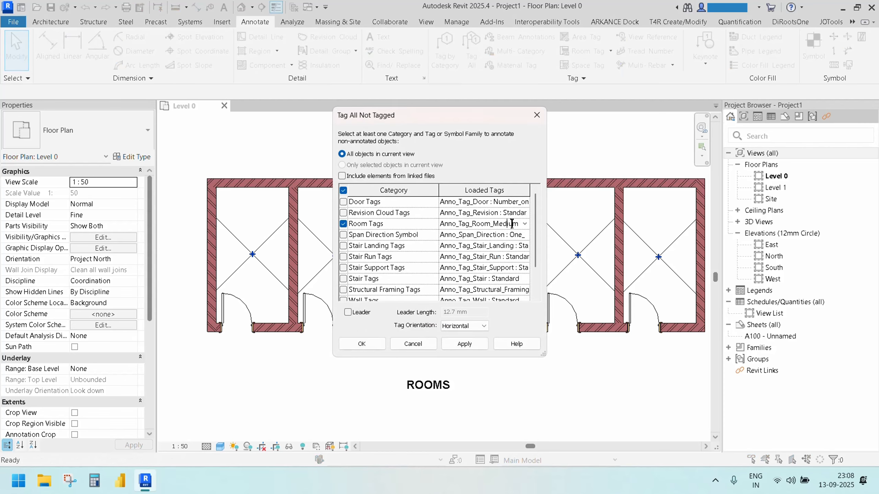
{"action": "left_click", "coordinate": [524, 224]}
{"action": "left_click", "coordinate": [526, 262]}
{"action": "left_click", "coordinate": [370, 343]}
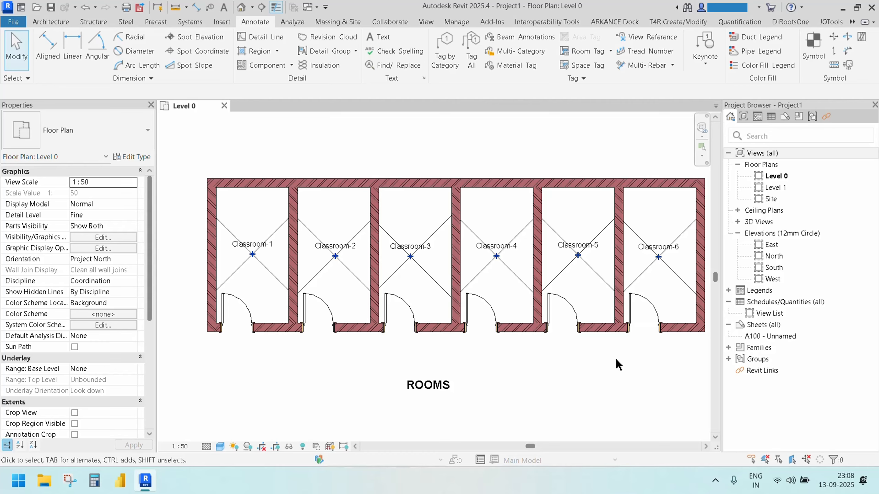
Step: Examine the Mark value of the first two parking spaces in the upper row of the parking layout
{"action": "scroll", "coordinate": [619, 366], "scroll_direction": "down", "scroll_amount": 2}
{"action": "middle_click_drag", "start_coordinate": [622, 367], "coordinate": [256, 369]}
{"action": "middle_click_drag", "start_coordinate": [585, 373], "coordinate": [234, 345]}
{"action": "scroll", "coordinate": [492, 354], "scroll_direction": "down", "scroll_amount": 1}
{"action": "middle_click_drag", "start_coordinate": [502, 360], "coordinate": [414, 280]}
{"action": "scroll", "coordinate": [414, 310], "scroll_direction": "down", "scroll_amount": 1}
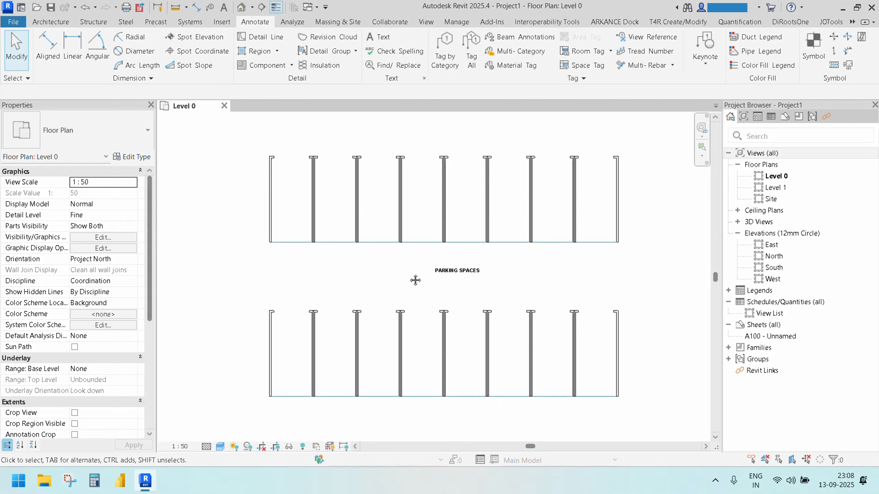
{"action": "left_click", "coordinate": [284, 242]}
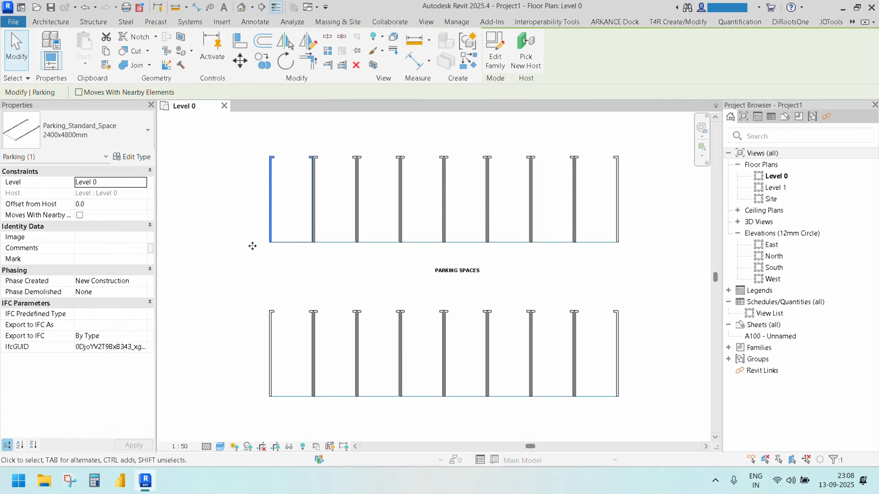
{"action": "left_click", "coordinate": [327, 244]}
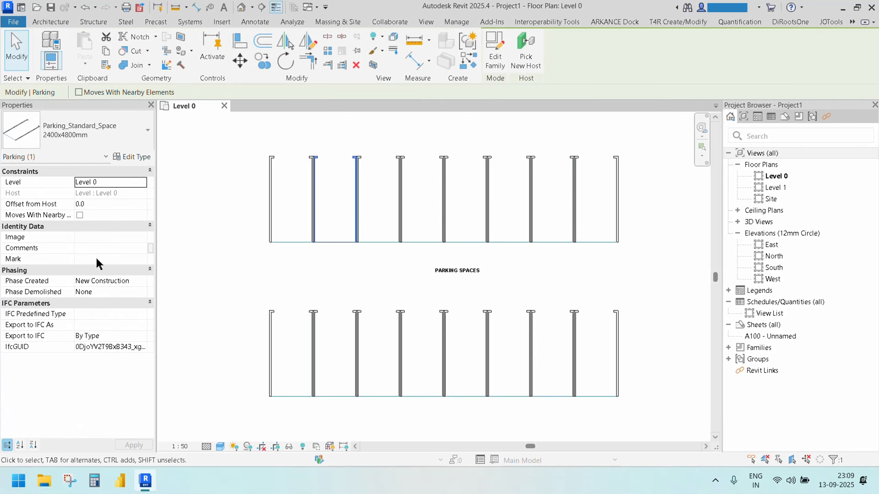
{"action": "left_click", "coordinate": [261, 263]}
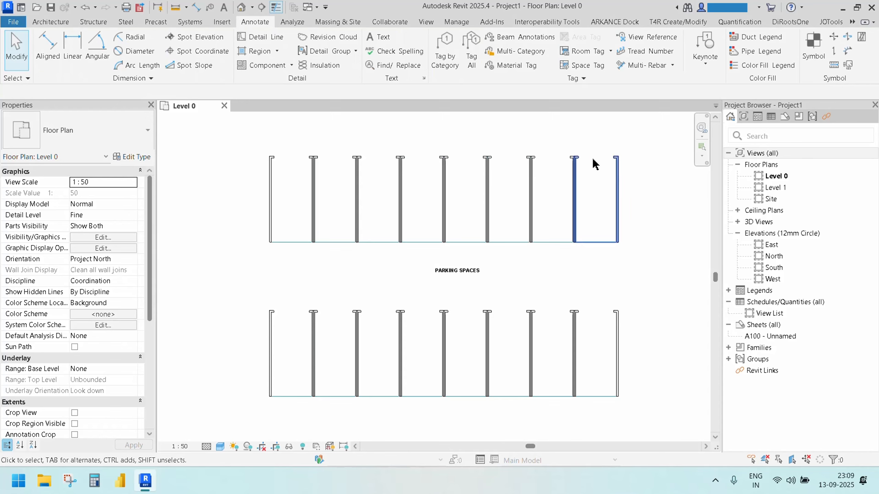
Step: Start Element Renumber for any element, with current number 1, prefix P- and Mark as the target parameter
{"action": "left_click", "coordinate": [827, 22]}
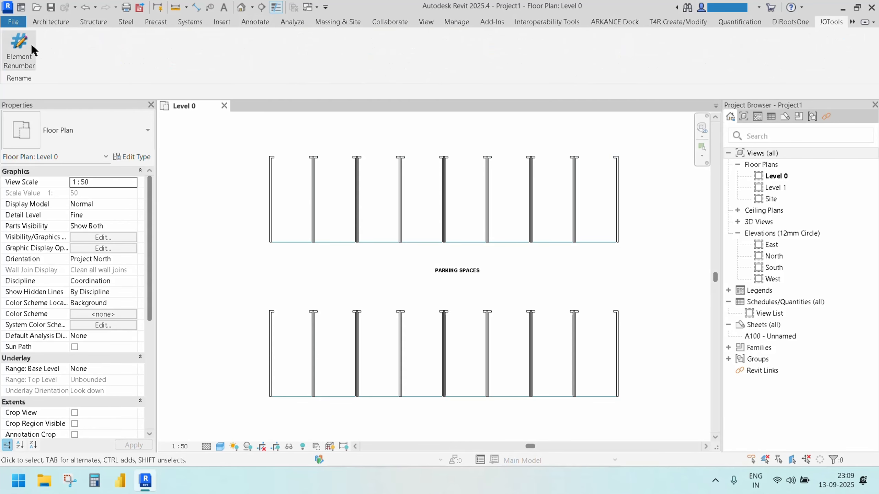
{"action": "left_click", "coordinate": [19, 45]}
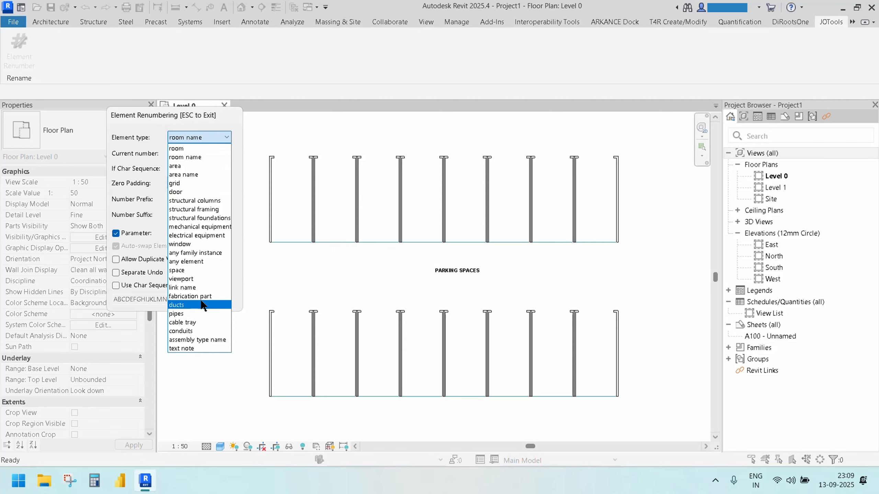
{"action": "left_click", "coordinate": [190, 265]}
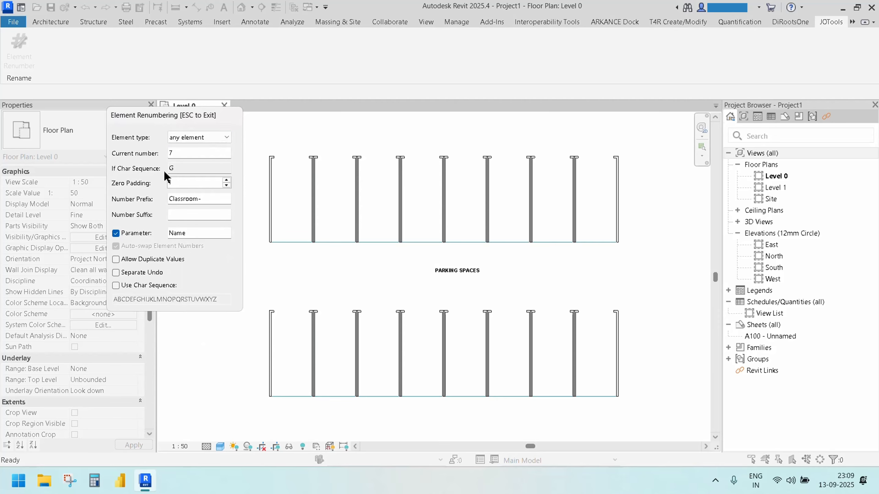
{"action": "left_click", "coordinate": [170, 152]}
{"action": "type", "text": "1"}
{"action": "key", "text": "Tab"}
{"action": "key", "text": "Tab"}
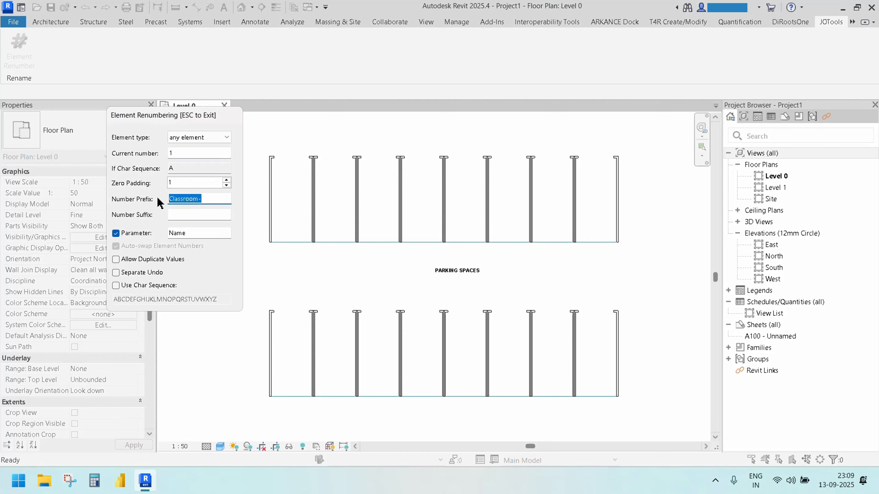
{"action": "type", "text": "P-"}
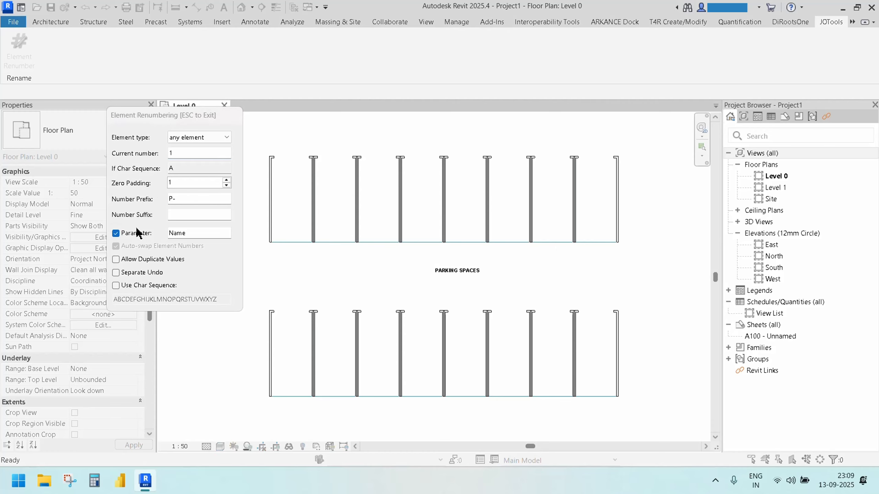
{"action": "double_click", "coordinate": [199, 233]}
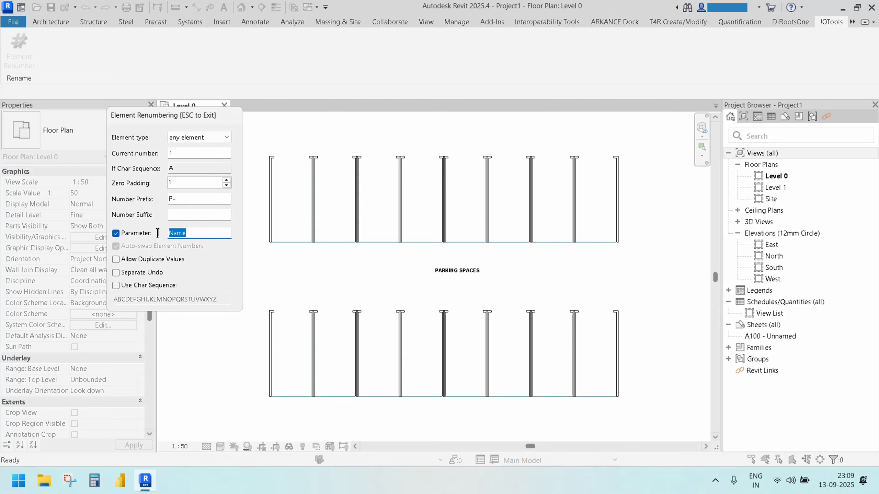
{"action": "type", "text": "Mark"}
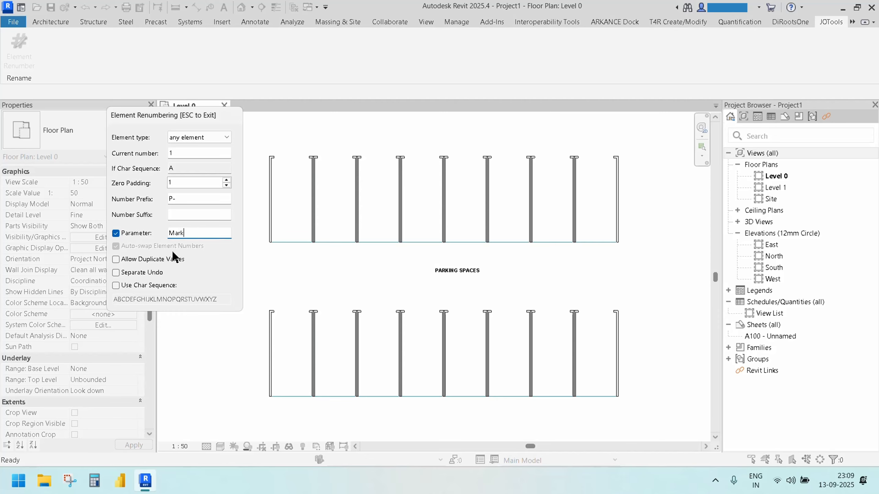
Step: Number the eight upper-row parking spaces in sequence from left to right, P-1 through P-8
{"action": "left_click", "coordinate": [290, 245]}
{"action": "left_click", "coordinate": [342, 246]}
{"action": "left_click", "coordinate": [382, 246]}
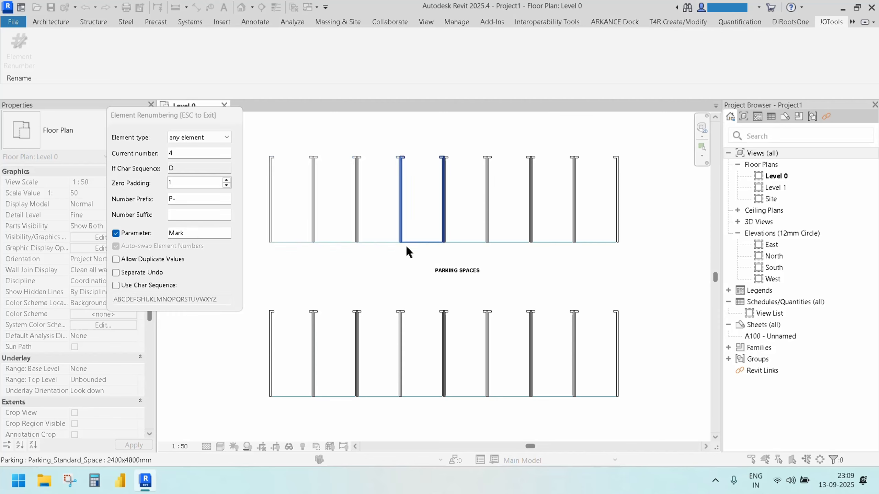
{"action": "left_click", "coordinate": [417, 245]}
{"action": "left_click", "coordinate": [475, 247]}
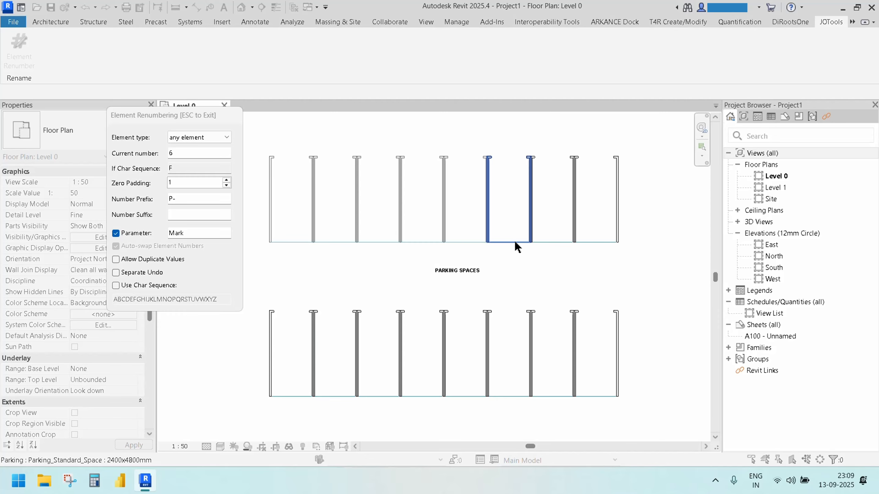
{"action": "left_click", "coordinate": [514, 241]}
{"action": "left_click", "coordinate": [546, 242]}
{"action": "left_click", "coordinate": [584, 245]}
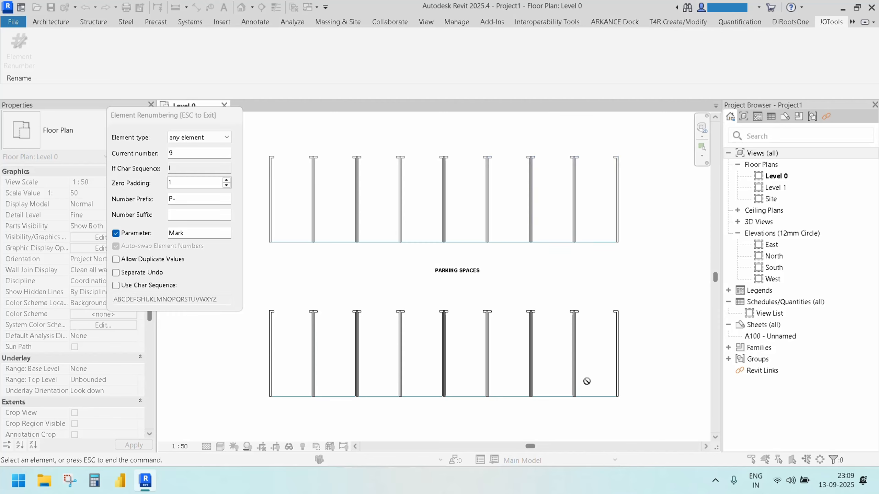
Step: Number the eight lower-row parking spaces from right to left, P-9 through P-16, and end the renumbering
{"action": "left_click", "coordinate": [593, 395]}
{"action": "left_click", "coordinate": [560, 393]}
{"action": "left_click", "coordinate": [490, 396]}
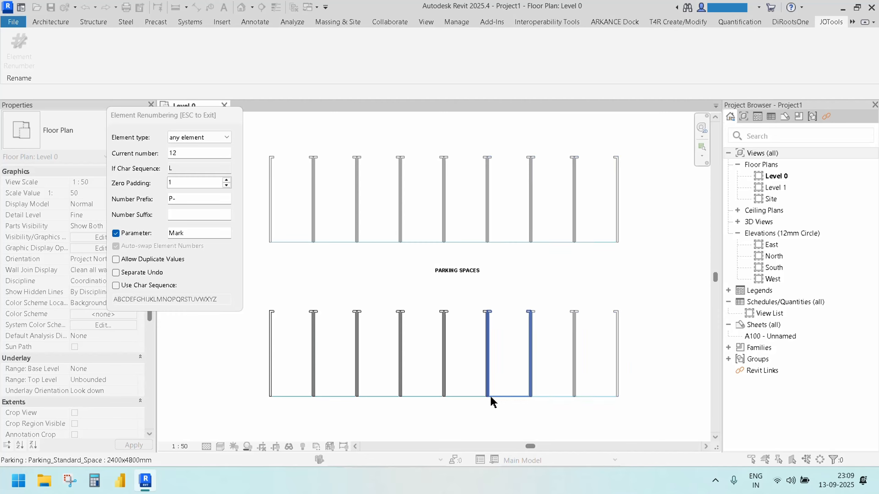
{"action": "left_click", "coordinate": [490, 396]}
{"action": "left_click", "coordinate": [453, 396]}
{"action": "left_click", "coordinate": [426, 395]}
{"action": "left_click", "coordinate": [381, 395]}
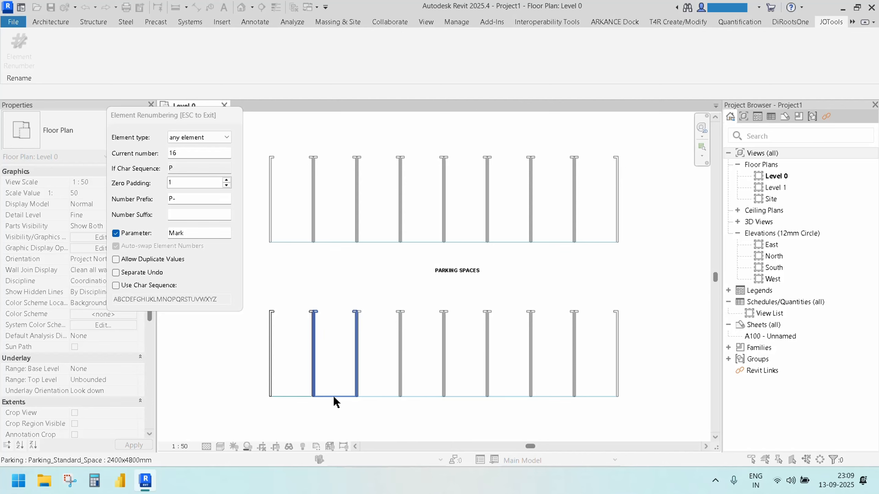
{"action": "left_click", "coordinate": [334, 396]}
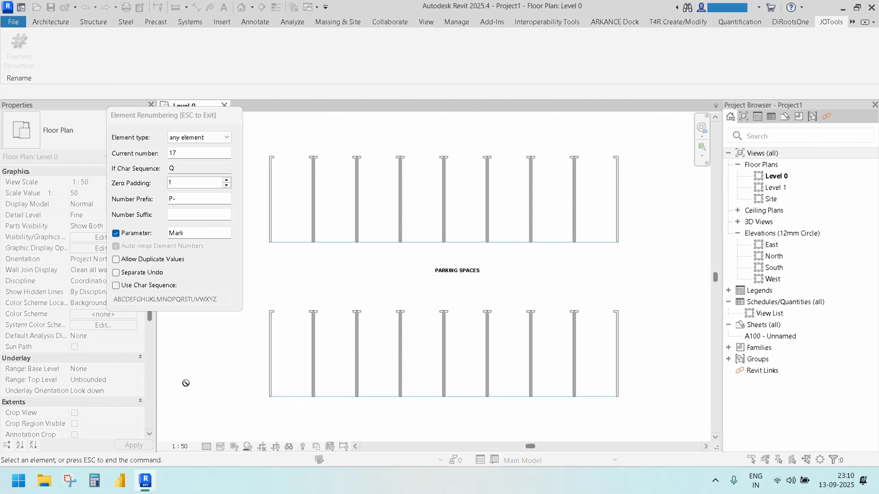
{"action": "key", "text": "Escape"}
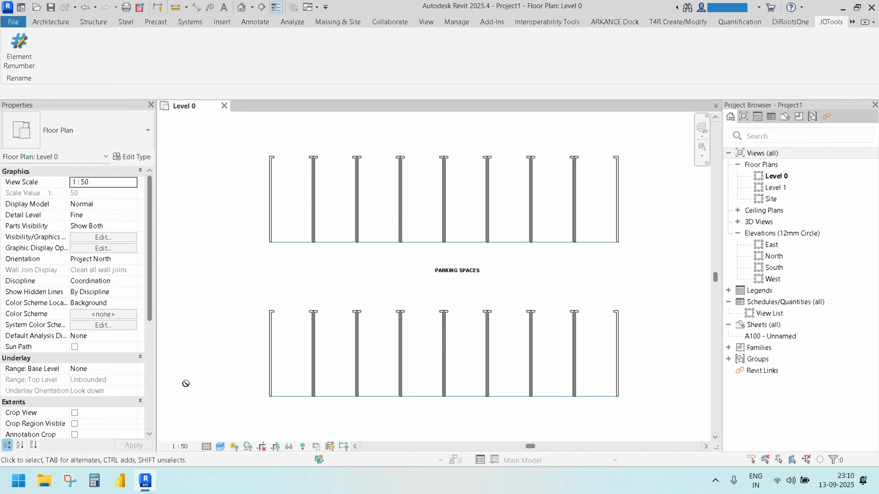
Step: Check the Mark value of the first four upper-row parking spaces and the leftmost lower-row space
{"action": "left_click", "coordinate": [280, 252]}
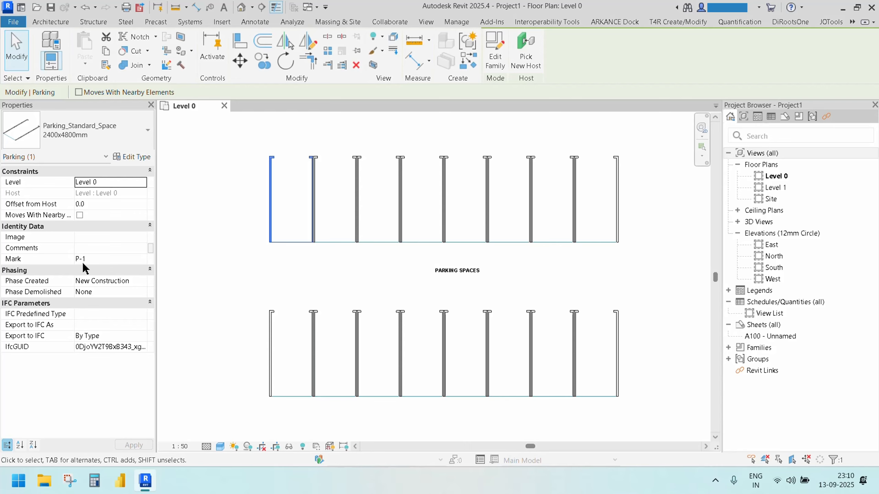
{"action": "left_click", "coordinate": [337, 245]}
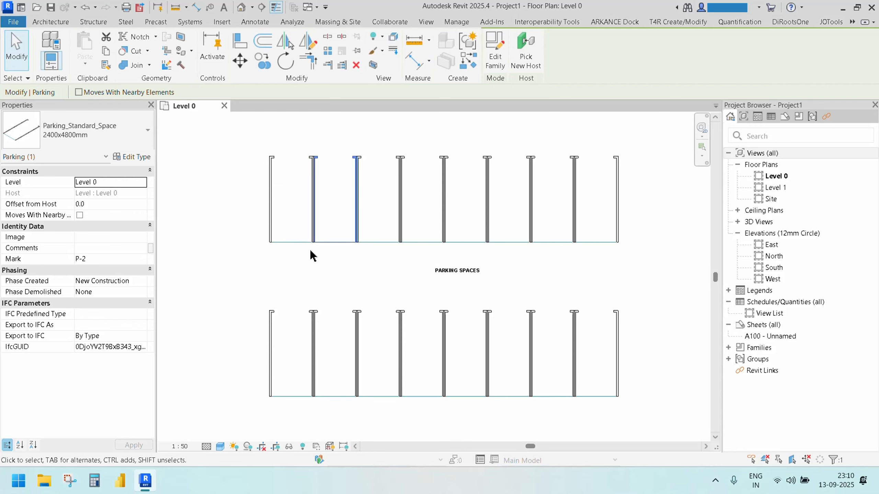
{"action": "left_click", "coordinate": [385, 249]}
{"action": "left_click", "coordinate": [428, 247]}
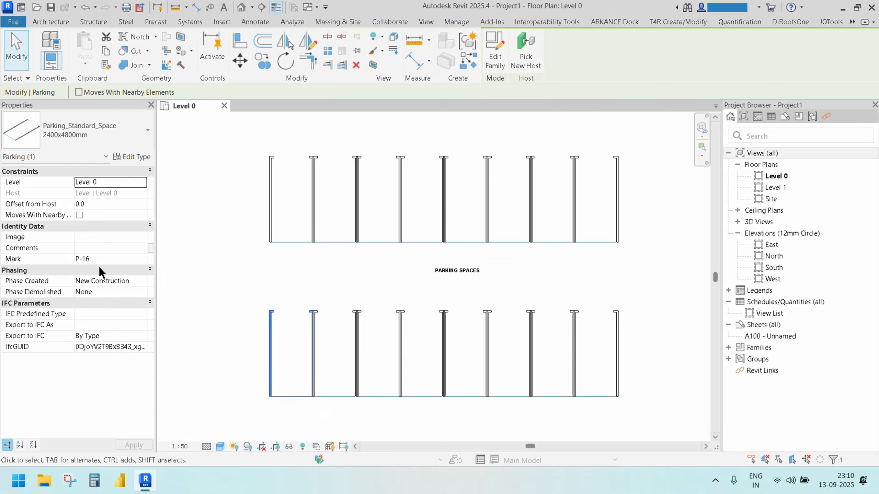
{"action": "left_click", "coordinate": [830, 22]}
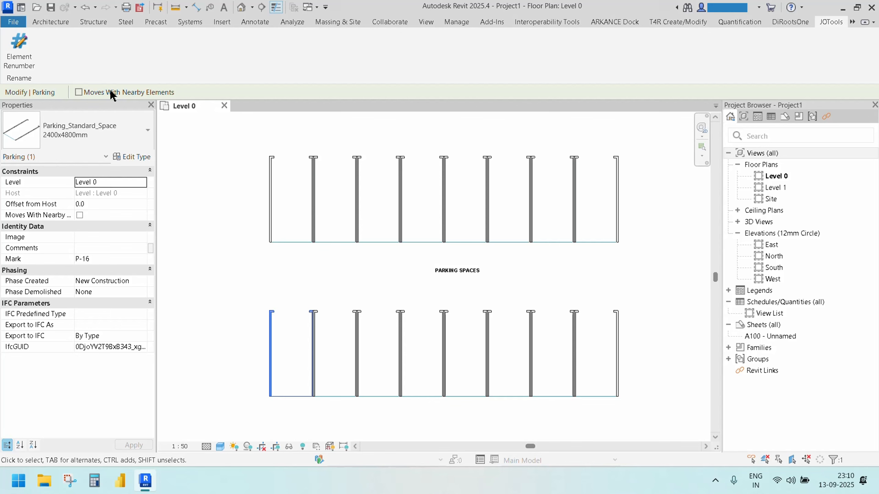
{"action": "left_click", "coordinate": [7, 51]}
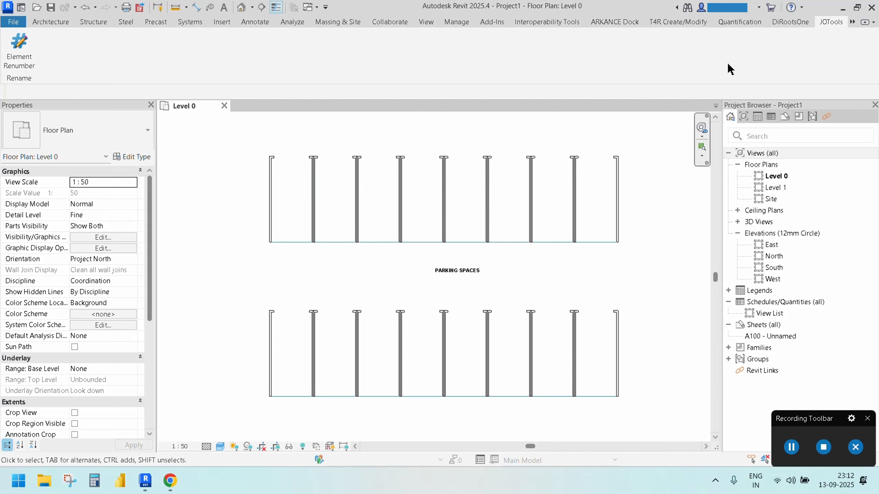
Step: Switch to the Autodesk App Store in the browser, dismiss the sign-in page and view the ElementRenumbering search results
{"action": "left_click", "coordinate": [771, 10]}
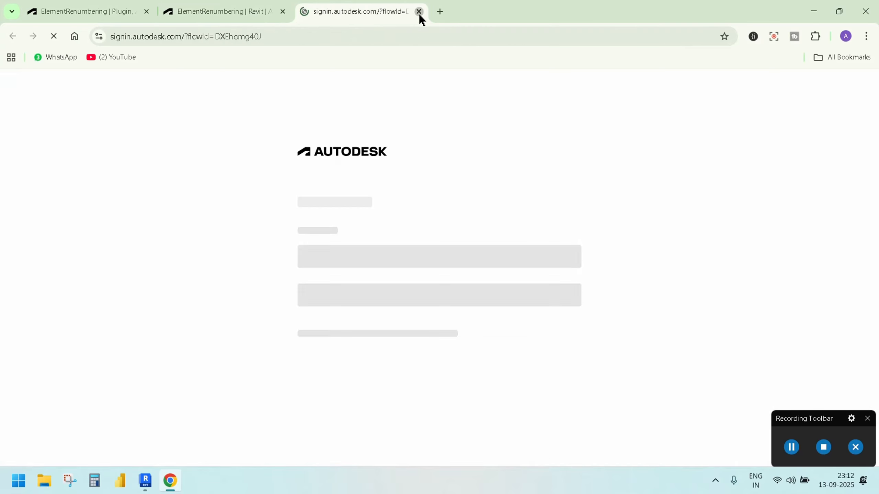
{"action": "left_click", "coordinate": [419, 13]}
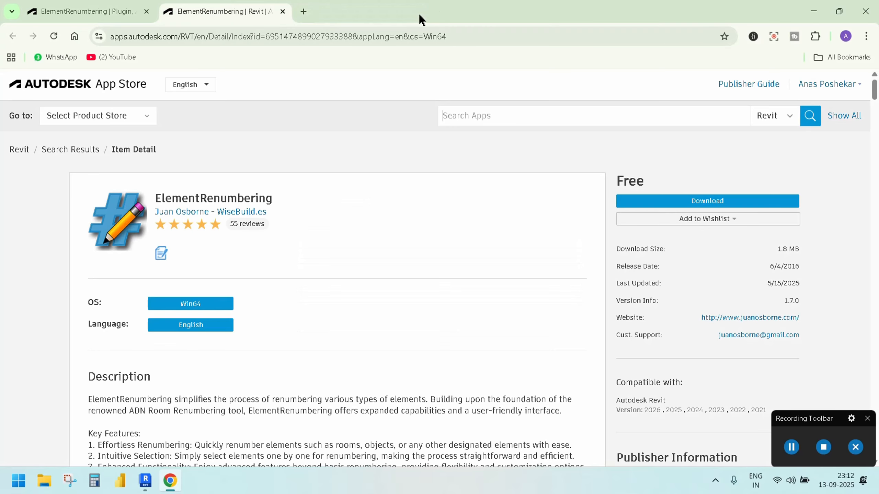
{"action": "left_click", "coordinate": [91, 15]}
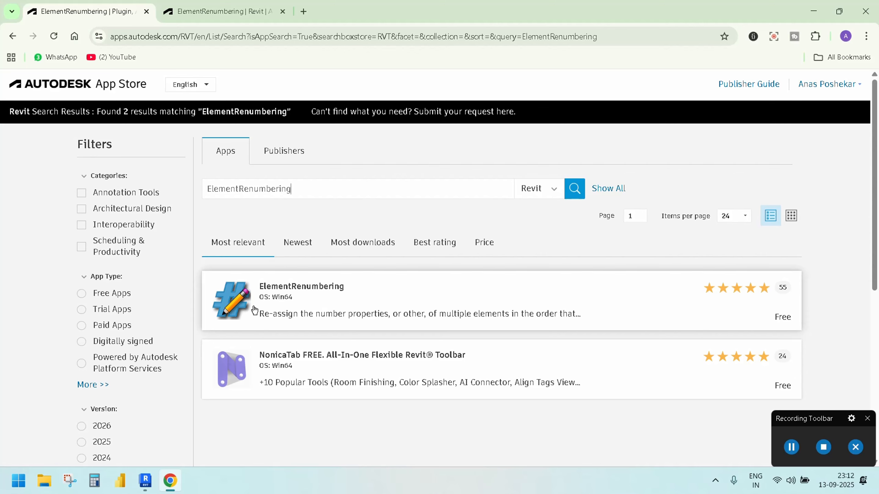
Step: View the ElementRenumbering app's detail page, locating its download option and the signed-in account's options
{"action": "left_click", "coordinate": [216, 13]}
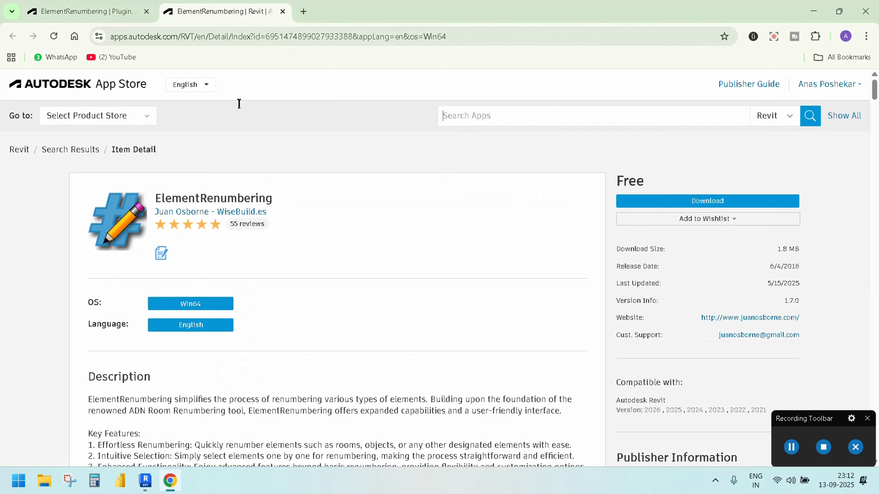
{"action": "left_click", "coordinate": [697, 207]}
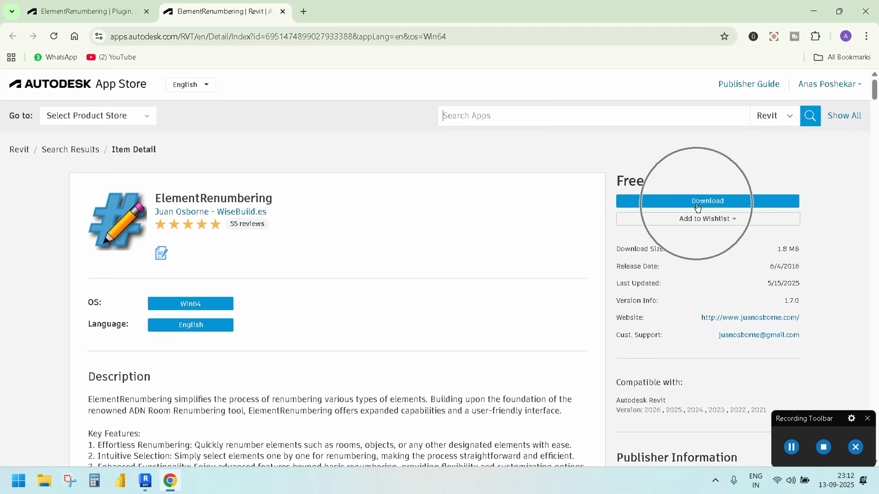
{"action": "mouse_move", "coordinate": [847, 91]}
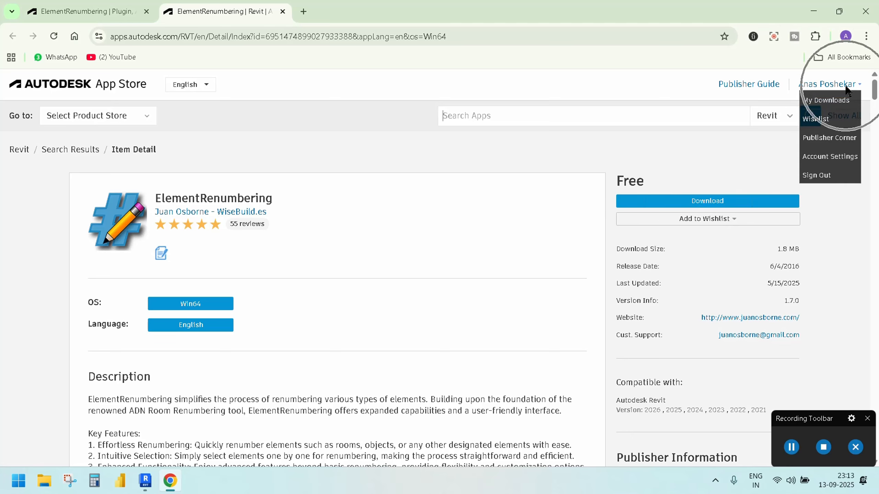